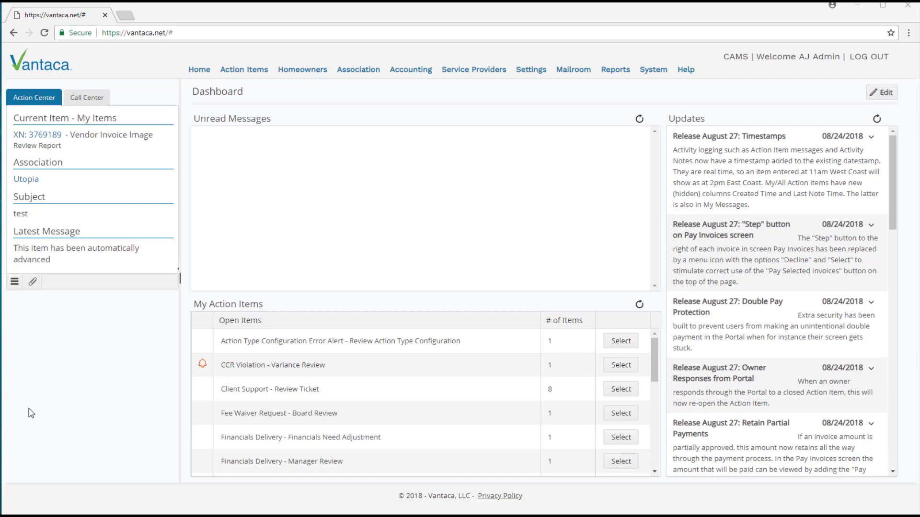
Step: Open TradeMark Condominium's Action Items list, then open and dismiss the association Search dialog
{"action": "left_click", "coordinate": [348, 73]}
{"action": "left_click", "coordinate": [359, 107]}
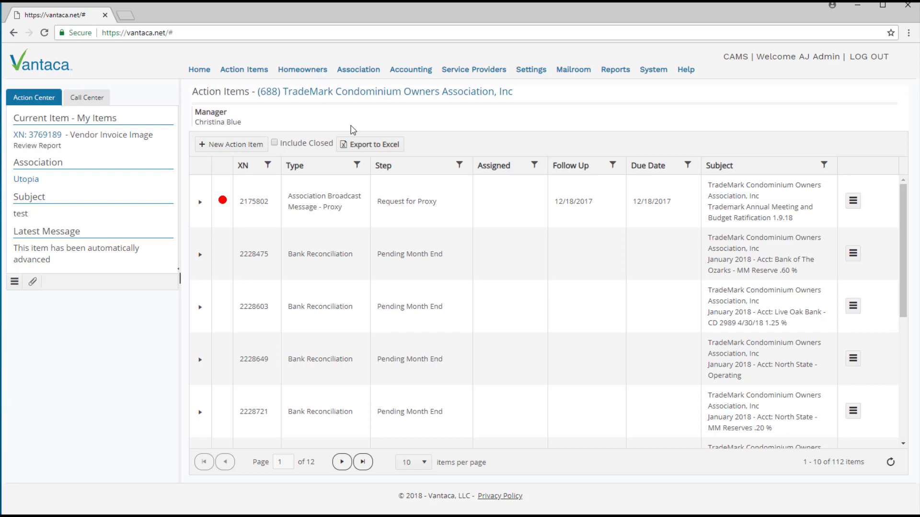
{"action": "left_click", "coordinate": [344, 100]}
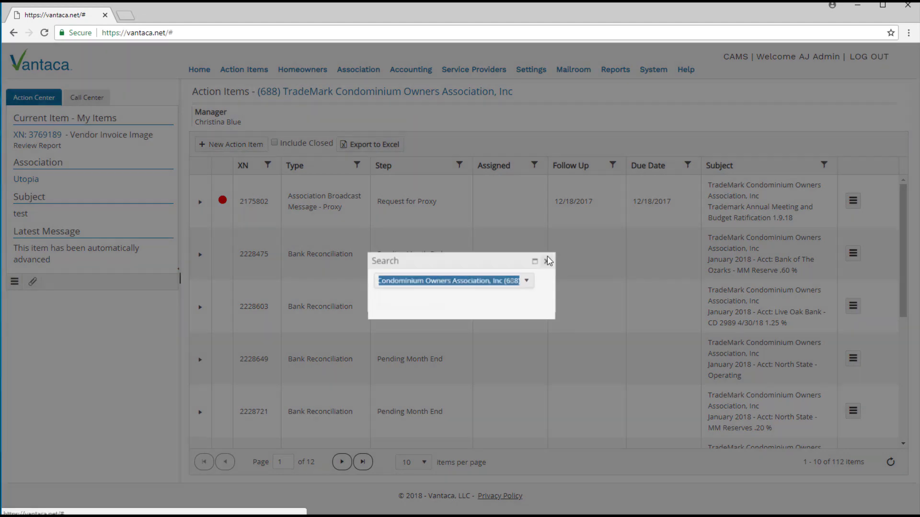
{"action": "left_click", "coordinate": [546, 261]}
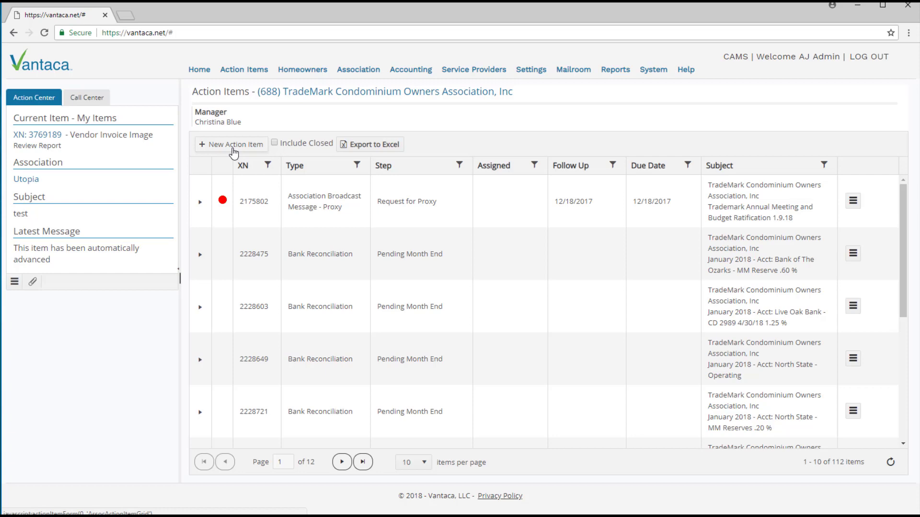
Step: Create a new action item of type Vendor Invoice Image and expand its Service Provider section
{"action": "left_click", "coordinate": [233, 149]}
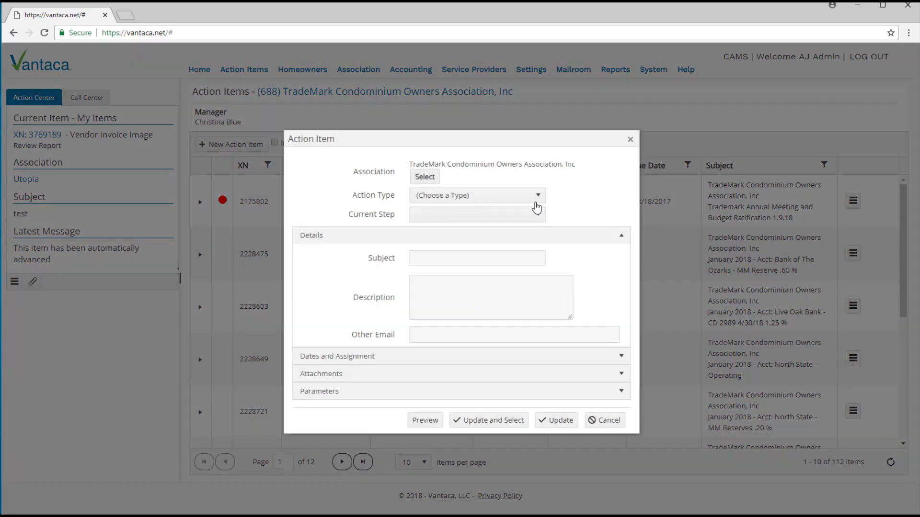
{"action": "left_click", "coordinate": [538, 203]}
{"action": "key", "text": "v"}
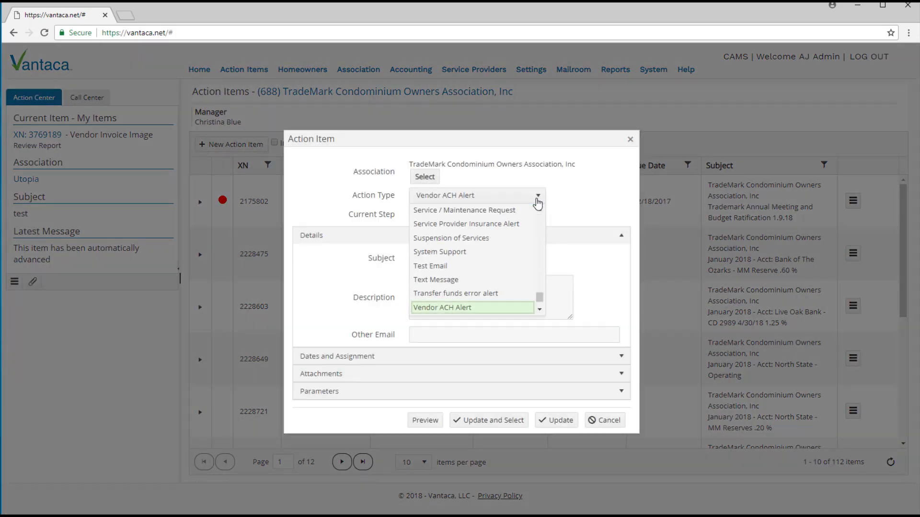
{"action": "scroll", "coordinate": [514, 296], "scroll_direction": "down", "scroll_amount": 2}
{"action": "left_click", "coordinate": [465, 268]}
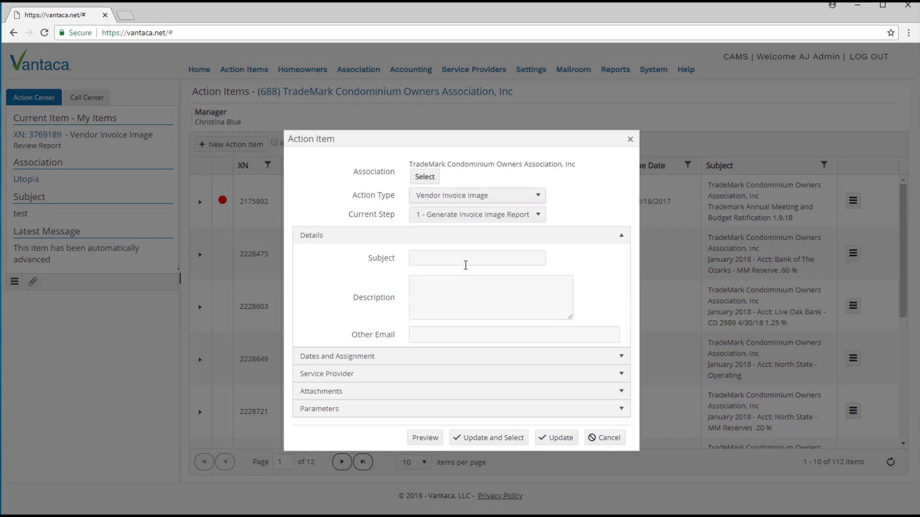
{"action": "left_click", "coordinate": [624, 377]}
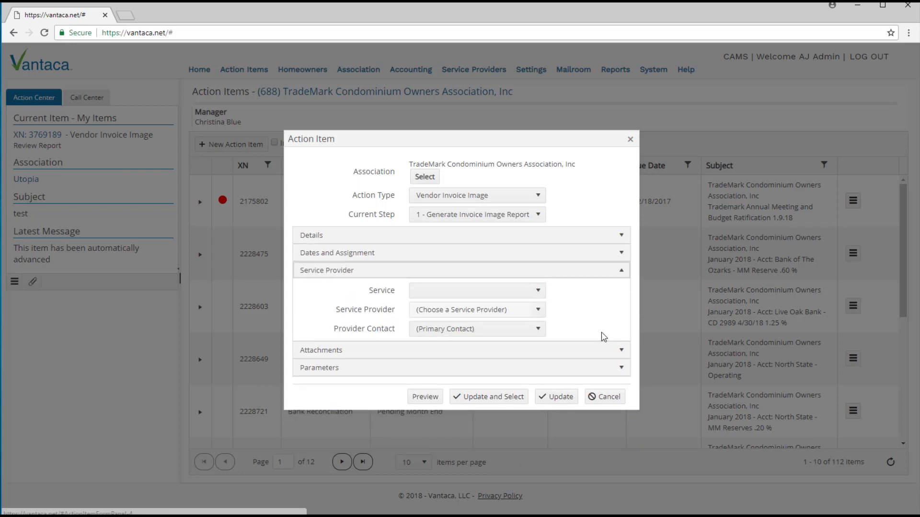
Step: Leave Service and Service Provider unselected and expand Parameters to show Start and End Date
{"action": "left_click", "coordinate": [540, 291]}
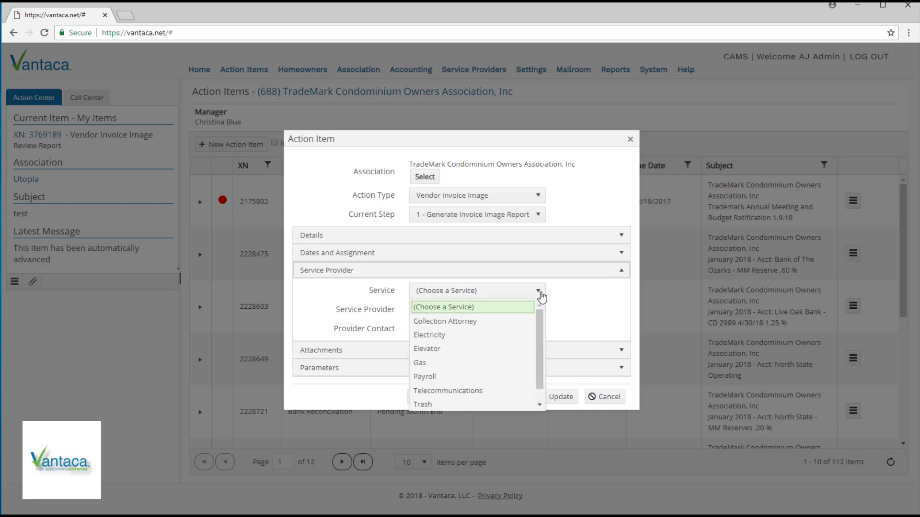
{"action": "left_click", "coordinate": [540, 291]}
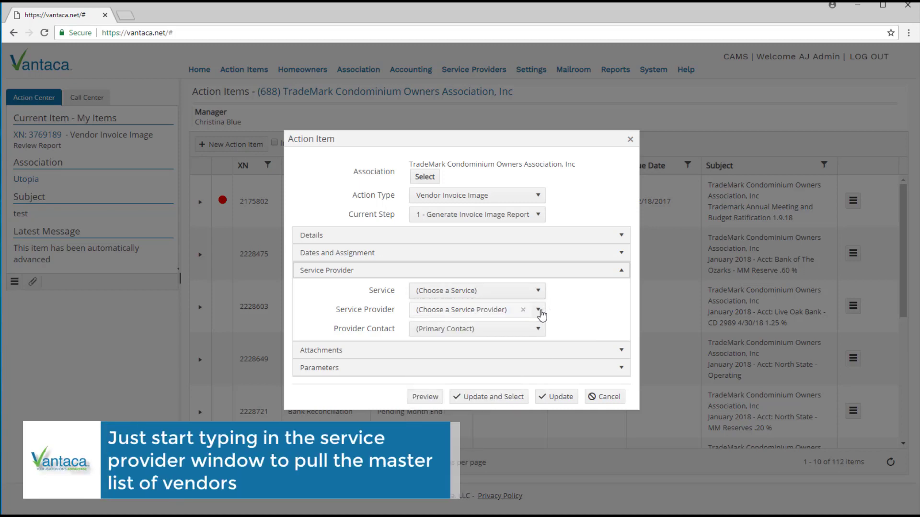
{"action": "left_click", "coordinate": [539, 310]}
{"action": "left_click", "coordinate": [540, 311]}
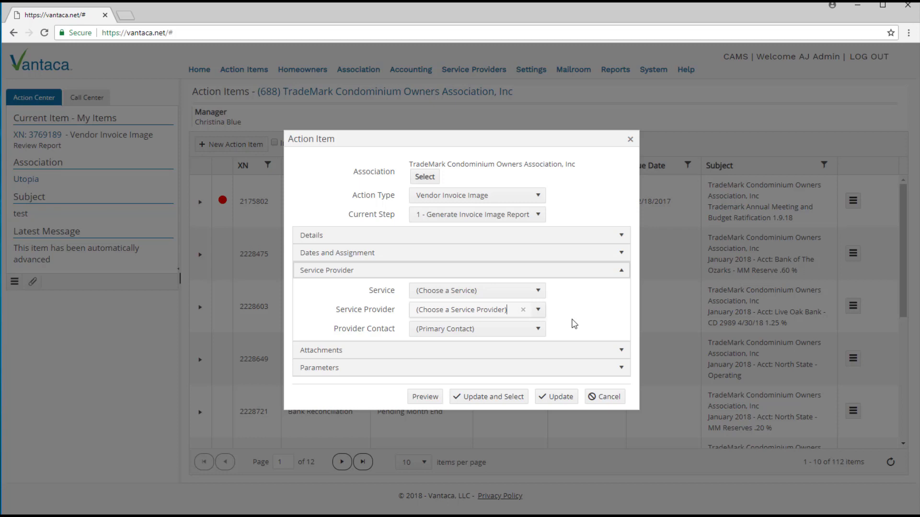
{"action": "left_click", "coordinate": [622, 367]}
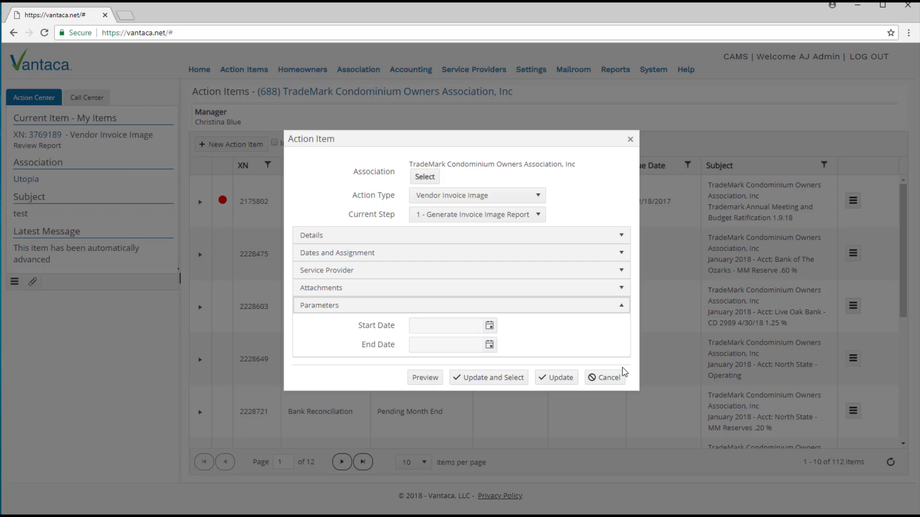
Step: Set the report Start Date to 1/1/2018 with the calendar picker
{"action": "left_click", "coordinate": [489, 326]}
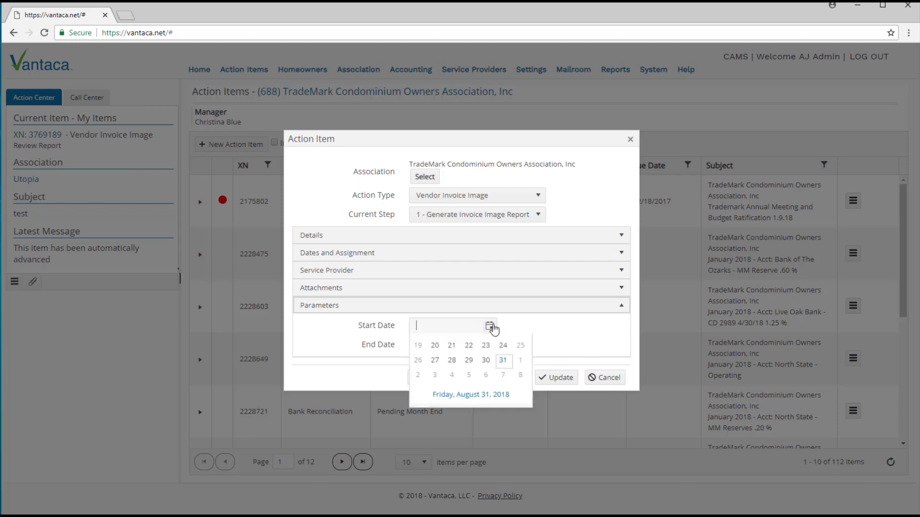
{"action": "left_click", "coordinate": [420, 350]}
{"action": "left_click", "coordinate": [419, 350]}
{"action": "left_click", "coordinate": [420, 350]}
{"action": "left_click", "coordinate": [420, 350]}
{"action": "left_click", "coordinate": [420, 351]}
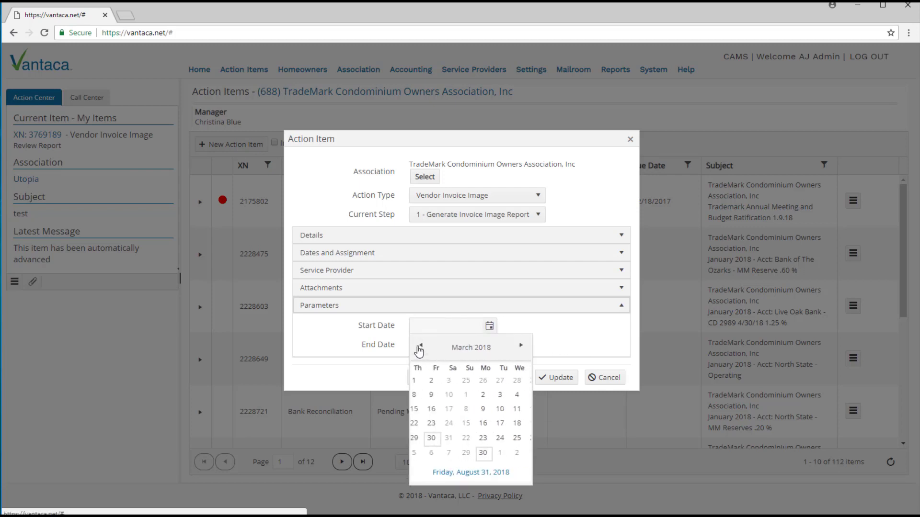
{"action": "left_click", "coordinate": [420, 350]}
{"action": "left_click", "coordinate": [420, 350]}
{"action": "left_click", "coordinate": [436, 382]}
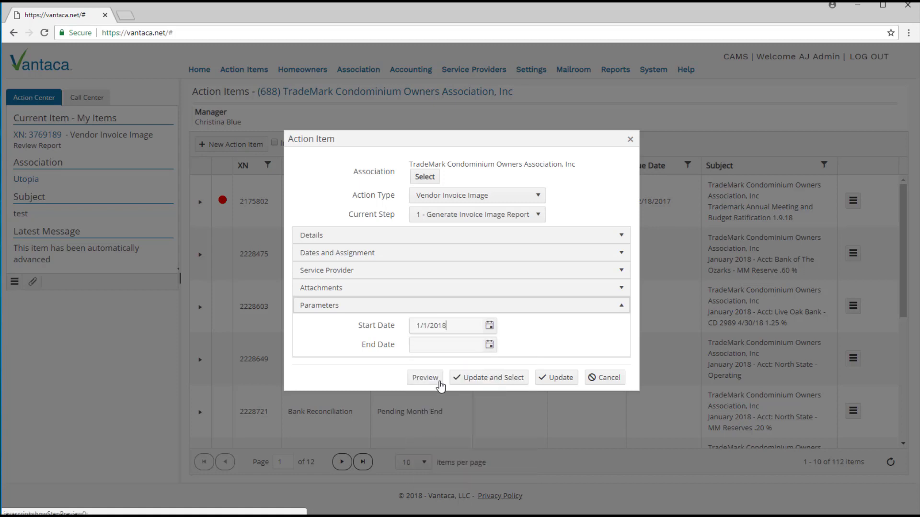
Step: Set the End Date to 3/30/2018 and expand the Details fields
{"action": "left_click", "coordinate": [488, 354]}
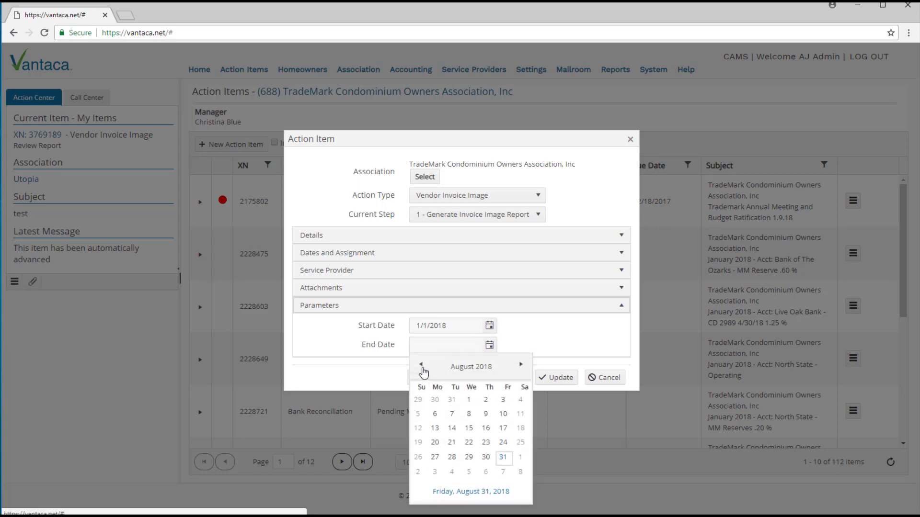
{"action": "left_click", "coordinate": [422, 370]}
{"action": "left_click", "coordinate": [421, 370]}
{"action": "left_click", "coordinate": [422, 370]}
{"action": "left_click", "coordinate": [421, 370]}
{"action": "left_click", "coordinate": [421, 370]}
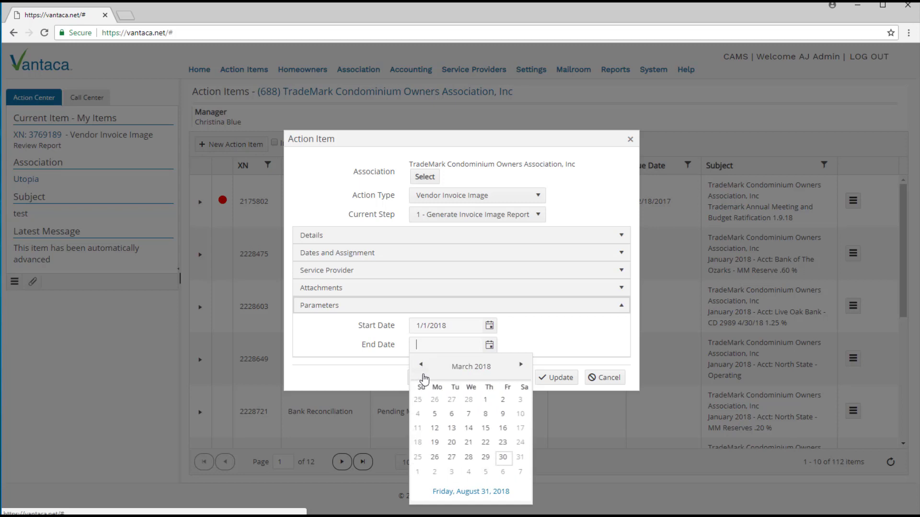
{"action": "left_click", "coordinate": [503, 458]}
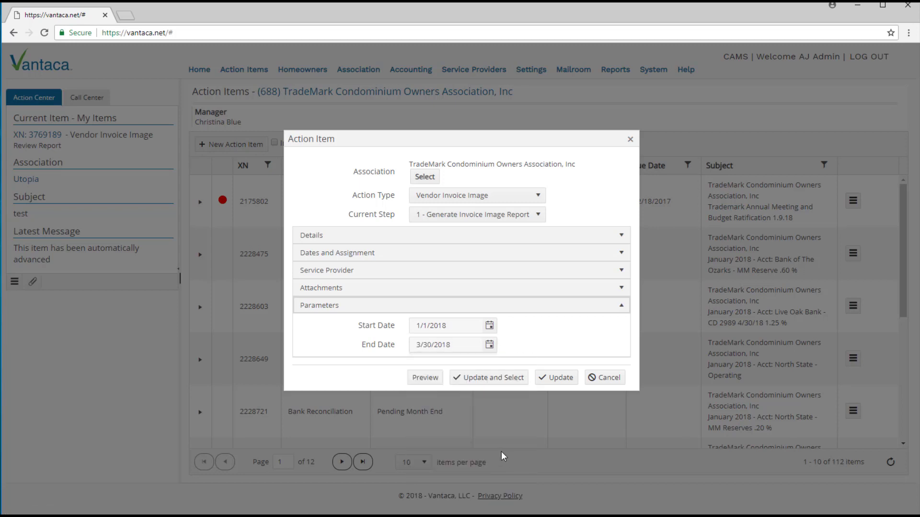
{"action": "left_click", "coordinate": [621, 239]}
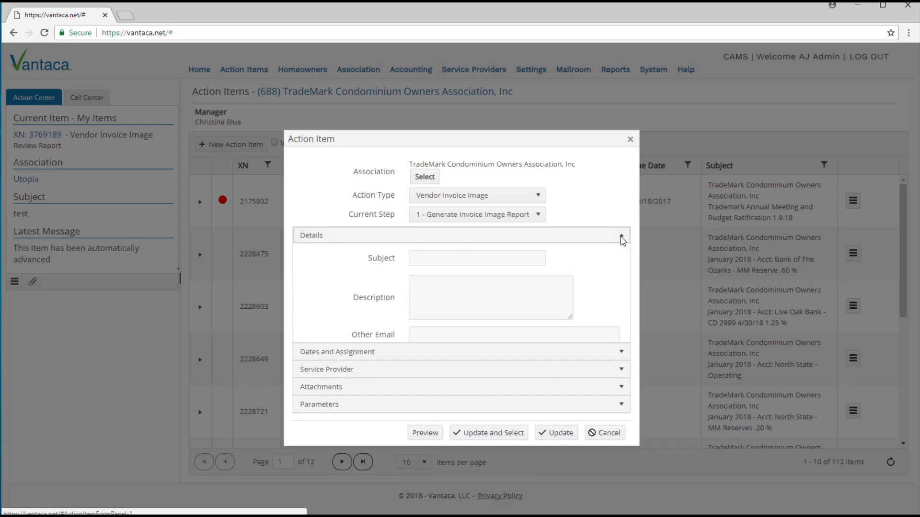
Step: Add the administrator's e-mail as an Other Email recipient, then save with Update and Select
{"action": "left_click", "coordinate": [478, 334]}
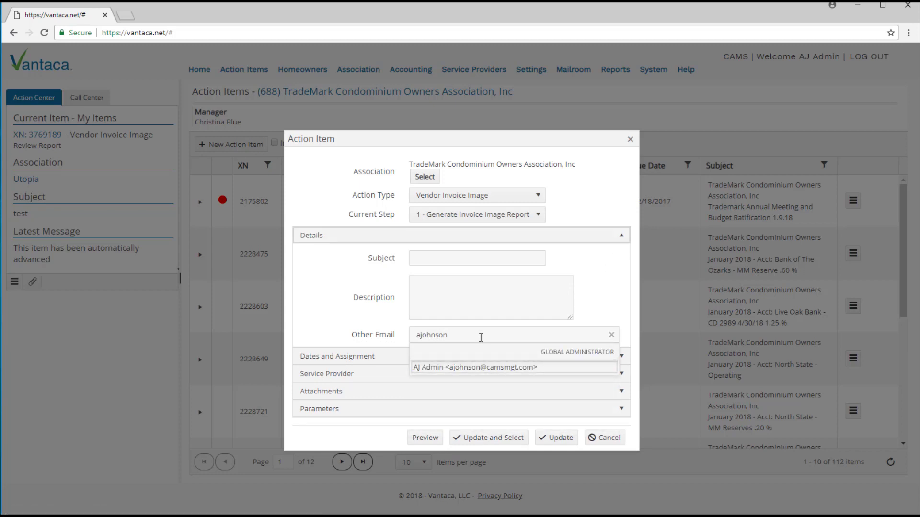
{"action": "left_click", "coordinate": [472, 368]}
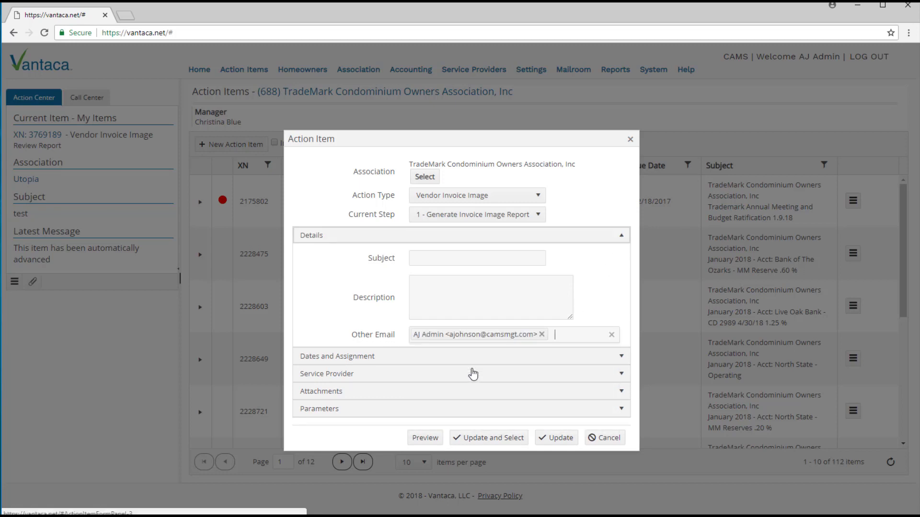
{"action": "left_click", "coordinate": [481, 443]}
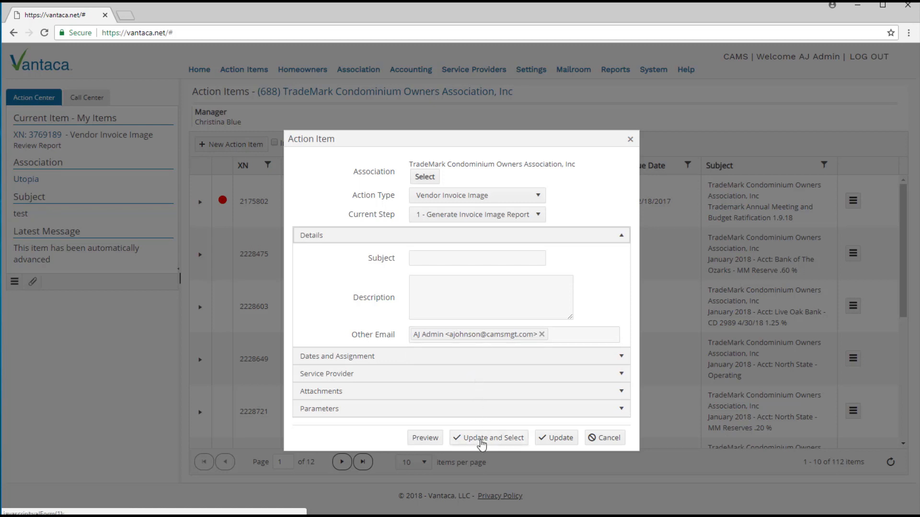
{"action": "left_click", "coordinate": [481, 438]}
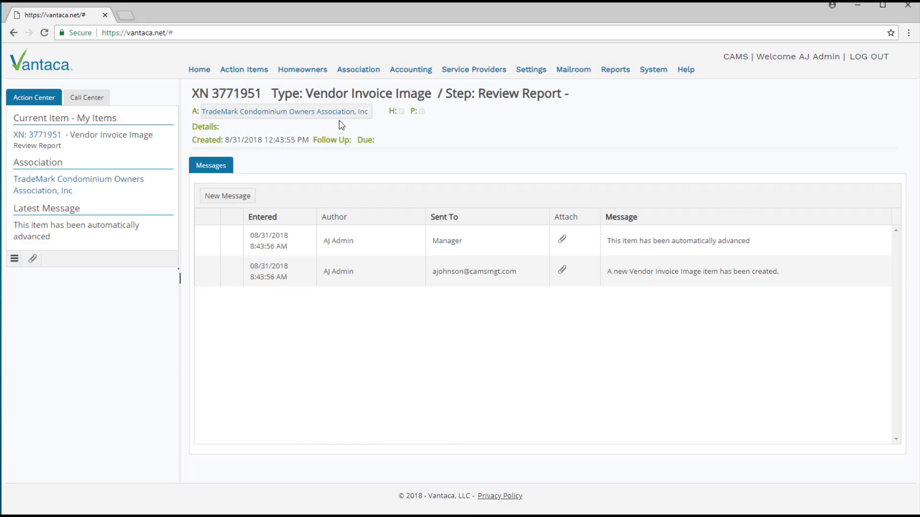
Step: Reopen the Action Items list and sort by XN descending so item 3771951 appears first
{"action": "mouse_move", "coordinate": [367, 71]}
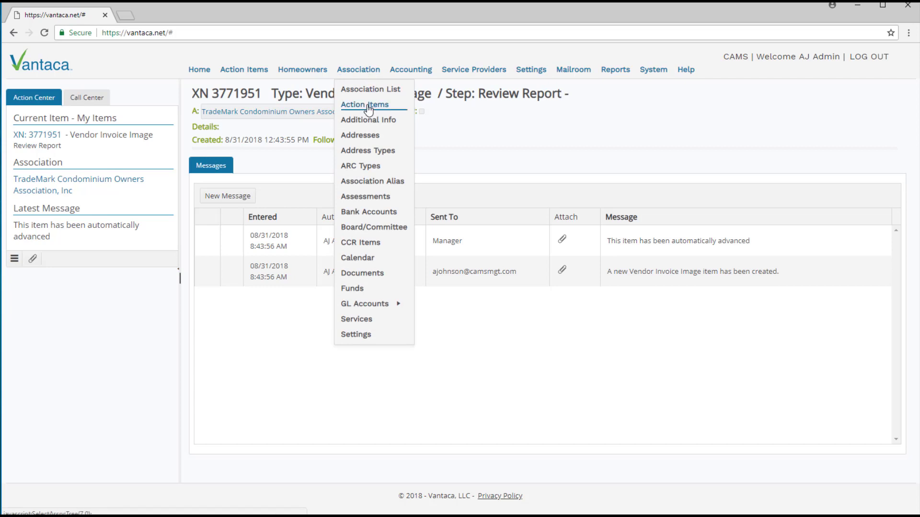
{"action": "left_click", "coordinate": [368, 109]}
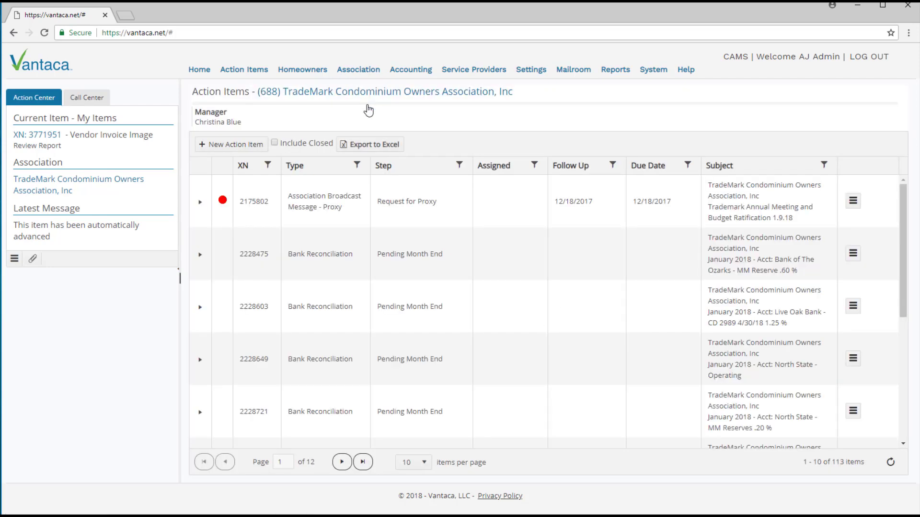
{"action": "left_click", "coordinate": [255, 175]}
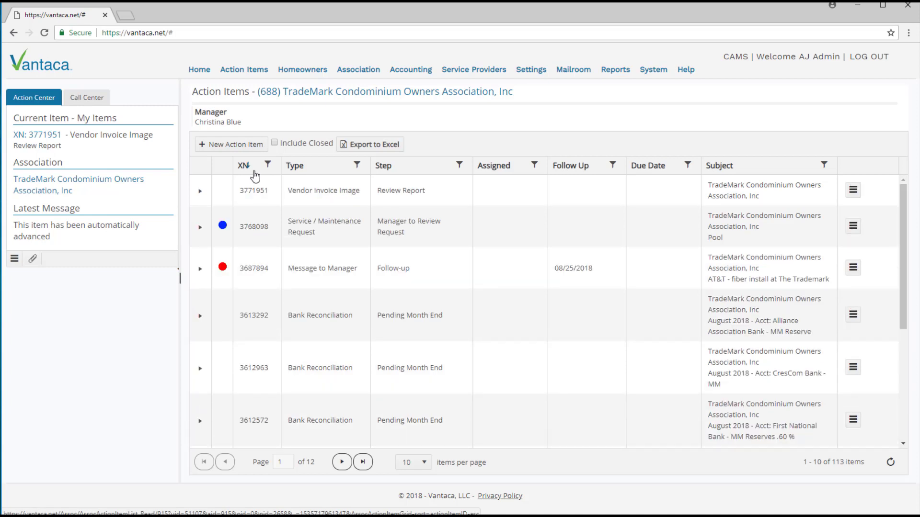
{"action": "left_click_drag", "start_coordinate": [288, 191], "coordinate": [367, 202]}
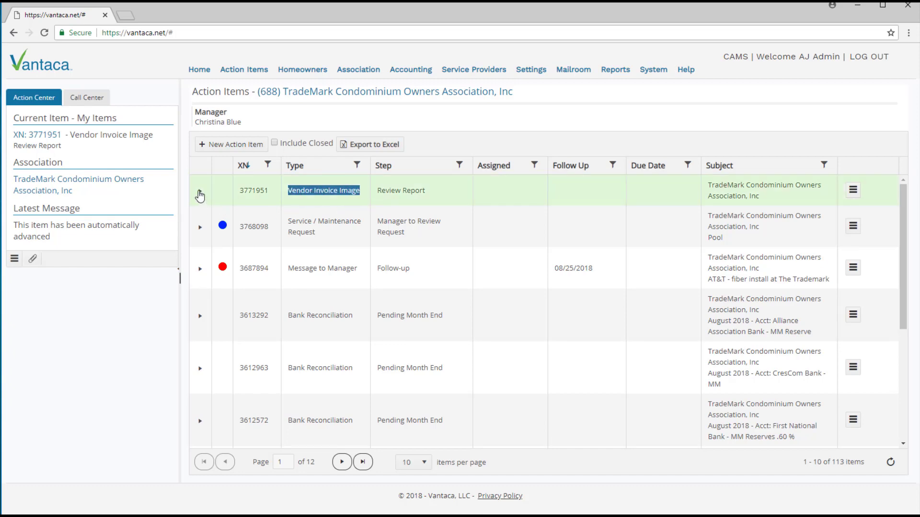
Step: Expand item 3771951's messages and open the invoice image PDF attached to its creation message
{"action": "left_click", "coordinate": [200, 192]}
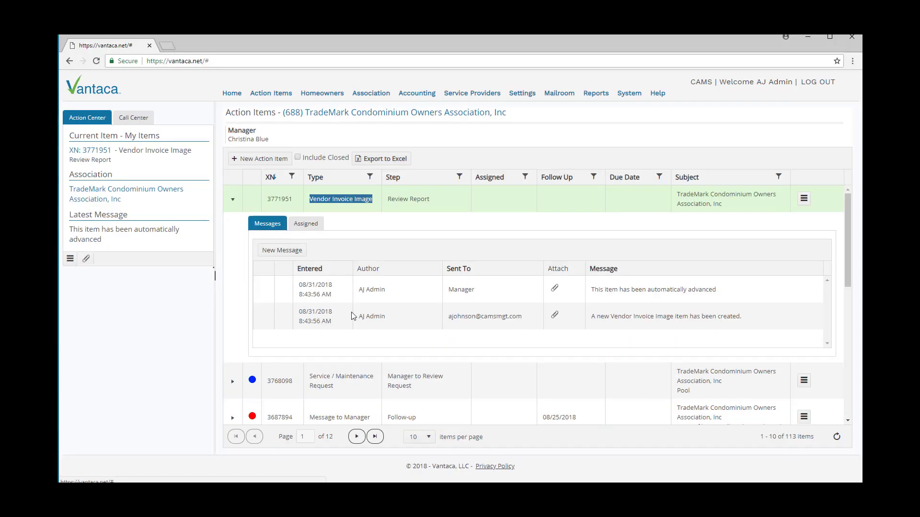
{"action": "left_click", "coordinate": [837, 437]}
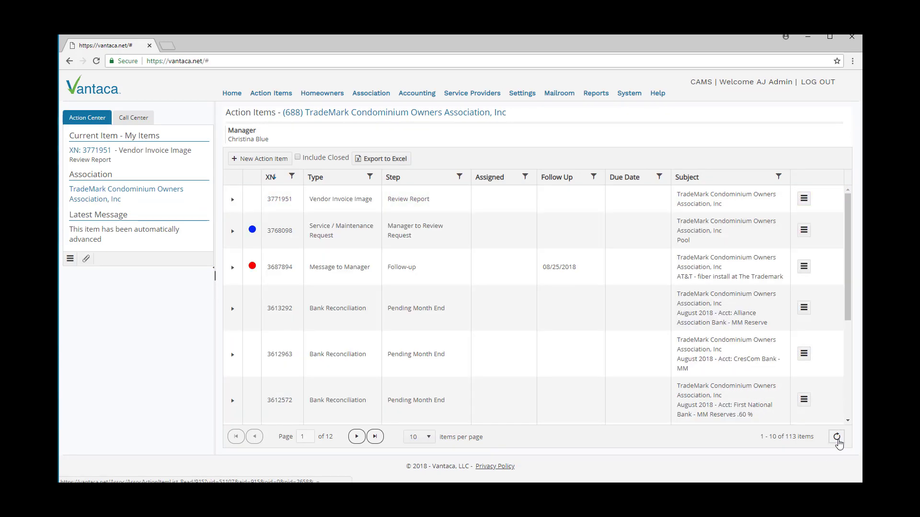
{"action": "left_click", "coordinate": [233, 200]}
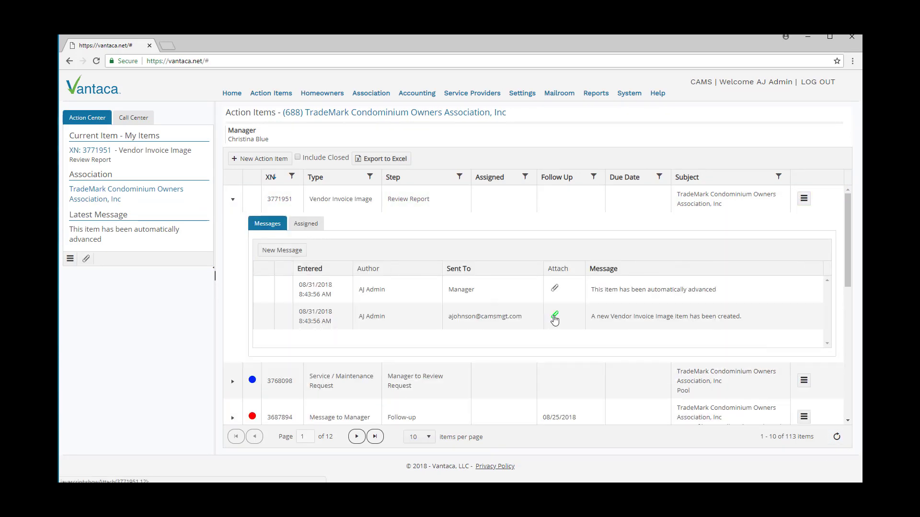
{"action": "left_click", "coordinate": [554, 316]}
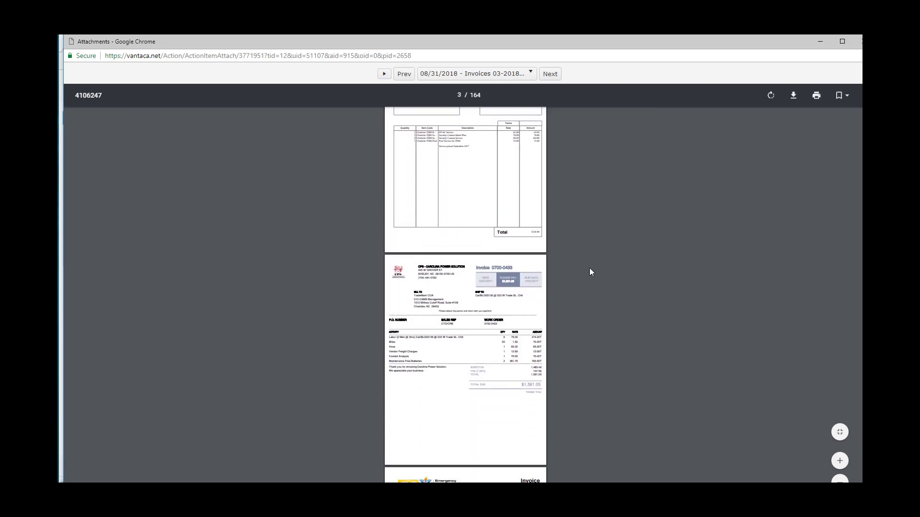
{"action": "scroll", "coordinate": [594, 296], "scroll_direction": "down", "scroll_amount": 3}
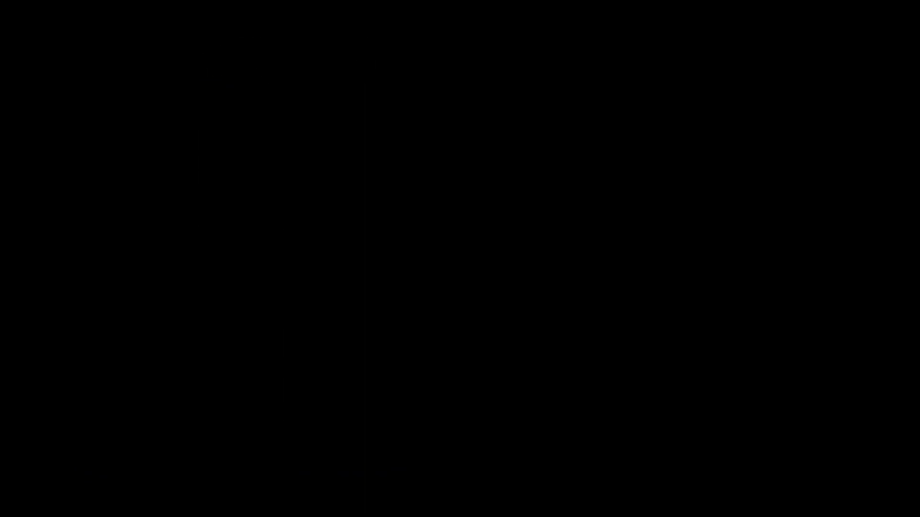